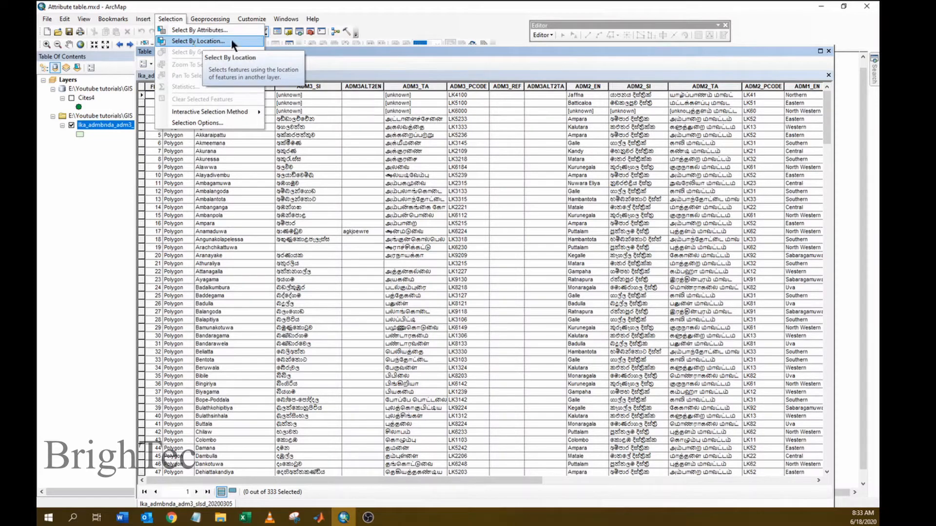
Step: Examine the ADM1_EN column of the attribute table, checking several of its Southern entries
left_click(367, 63)
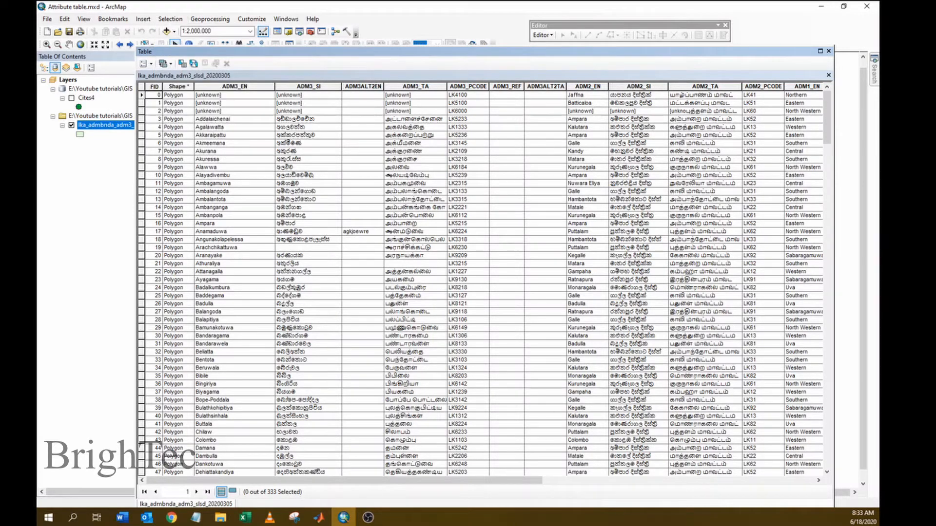
left_click_drag(376, 481, 661, 483)
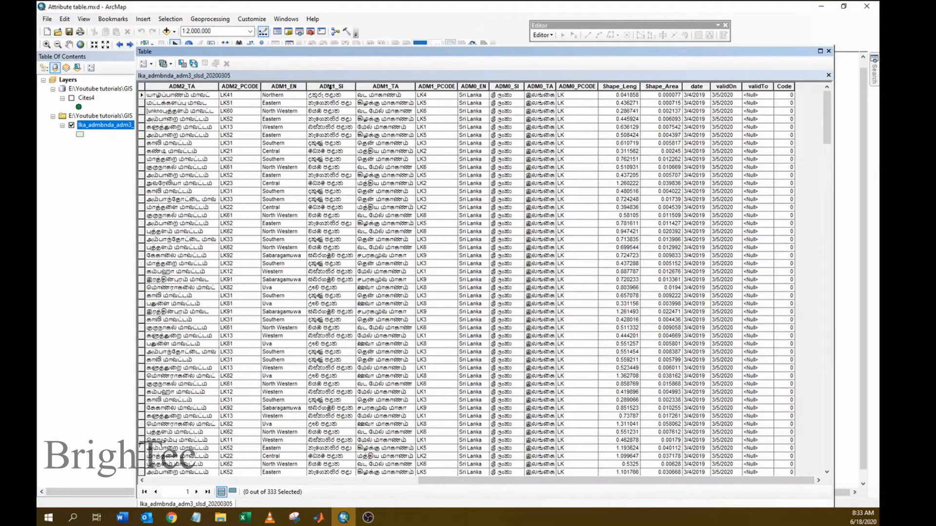
left_click(293, 87)
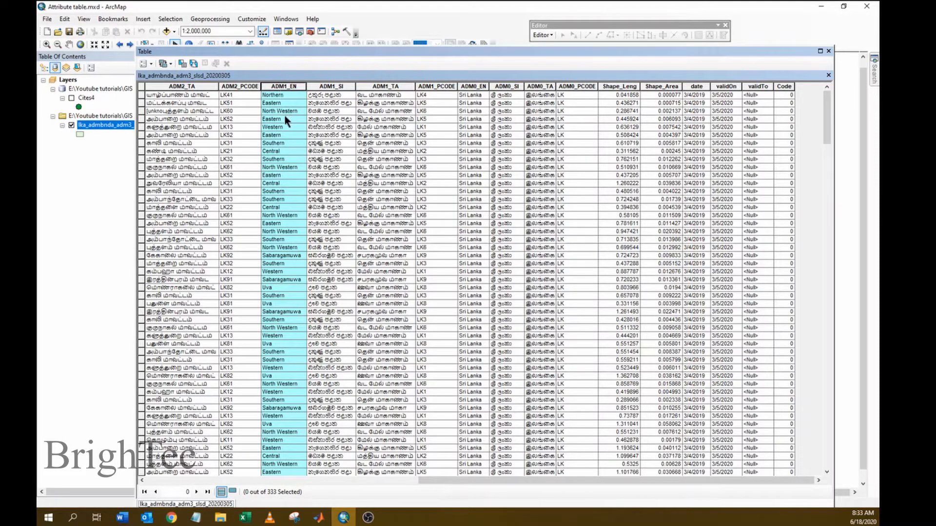
left_click(284, 142)
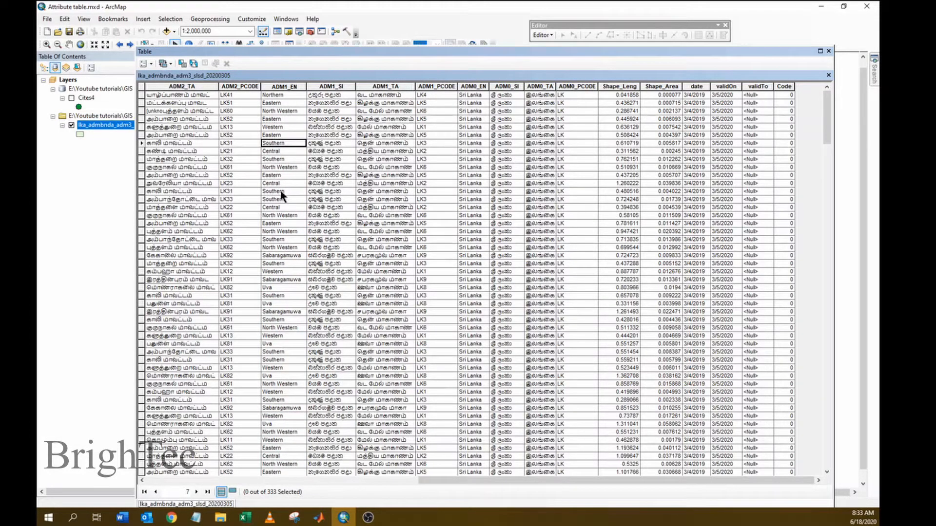
left_click(282, 195)
left_click(282, 146)
left_click(284, 199)
left_click(286, 240)
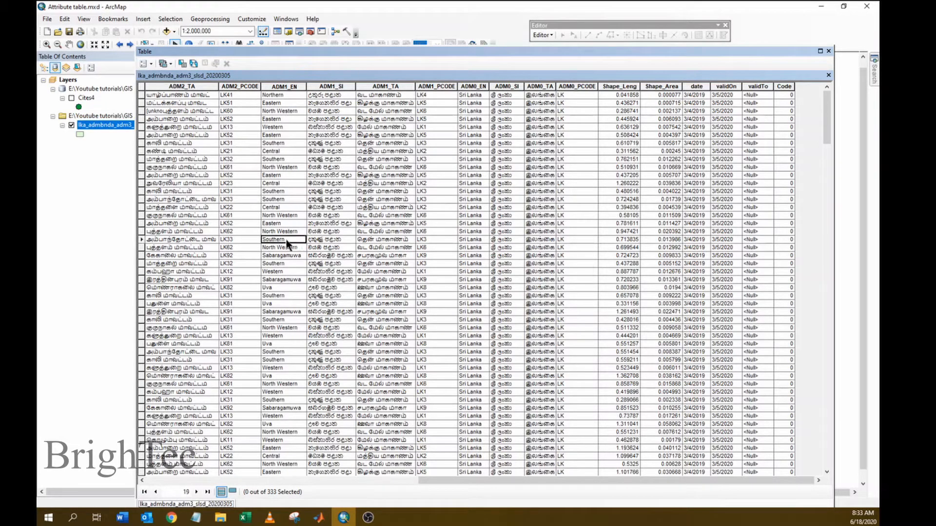
left_click(282, 296)
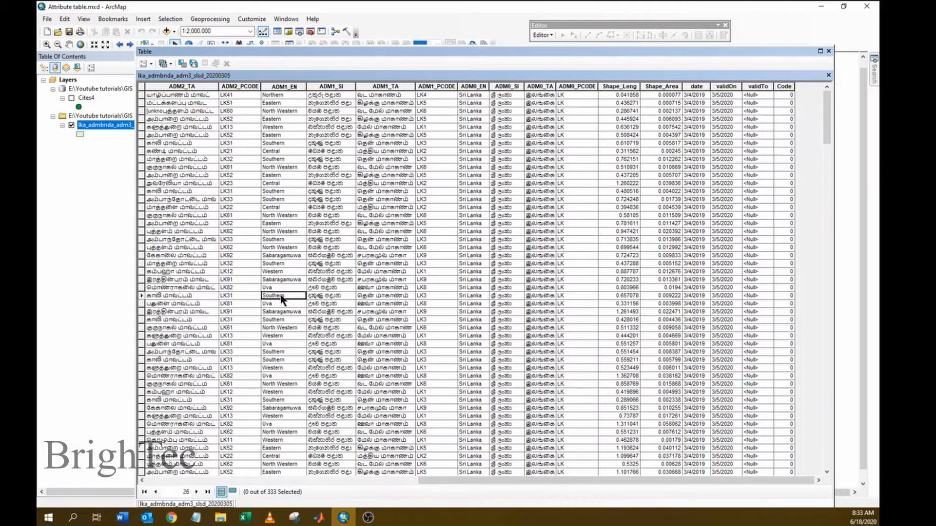
left_click(282, 321)
Step: Open Select By Attributes and arrange the dialog and the attribute table side by side
left_click(170, 18)
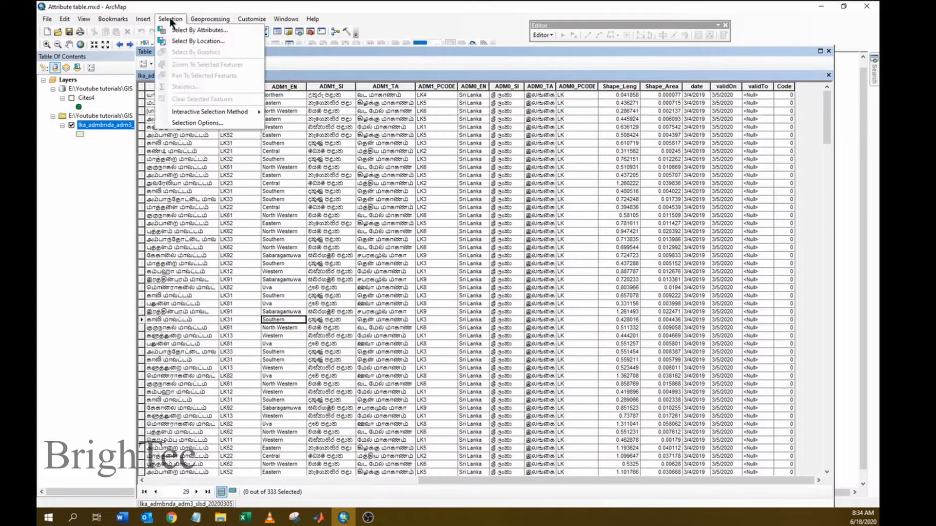
left_click(203, 29)
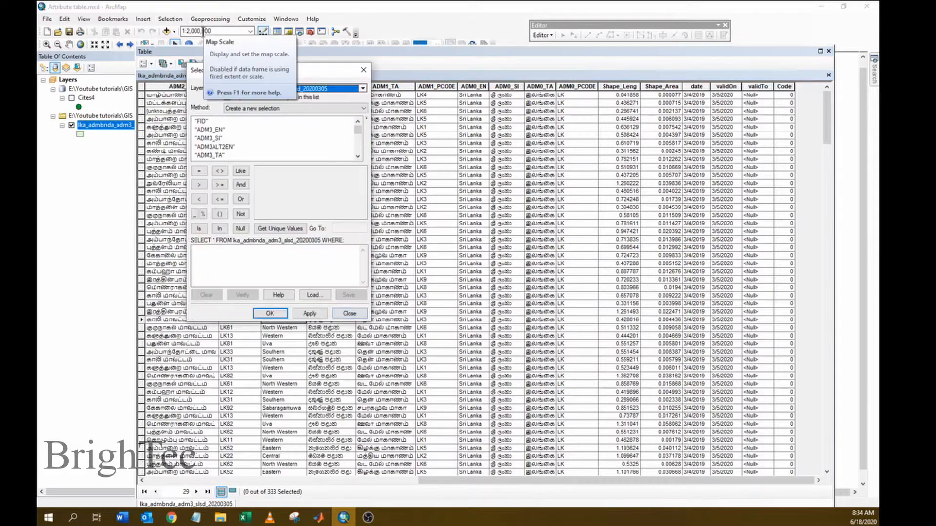
left_click_drag(318, 69, 213, 75)
left_click_drag(325, 51, 584, 69)
left_click_drag(199, 77, 306, 75)
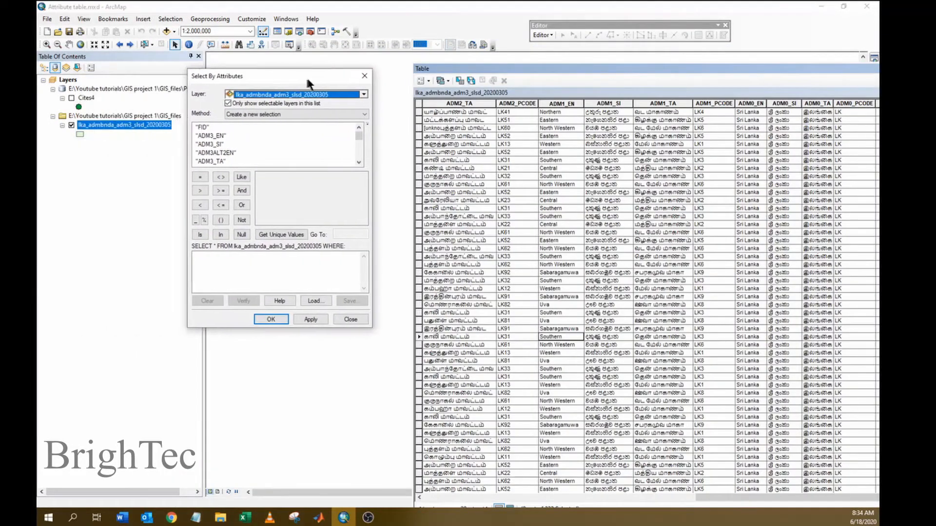
Step: Keep lka_admbnda_adm3_slsd_20200305 as the selection layer and choose Create a new selection as the method
left_click(367, 93)
left_click(289, 111)
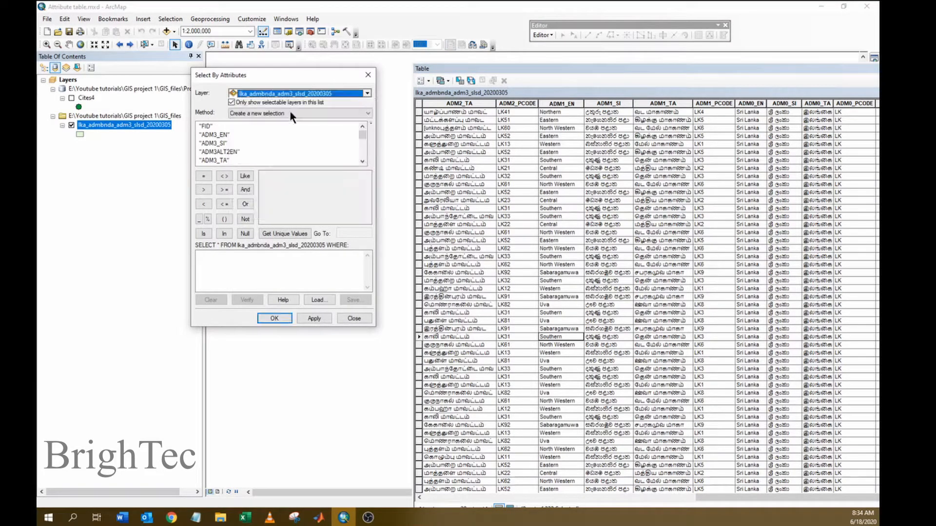
left_click(233, 113)
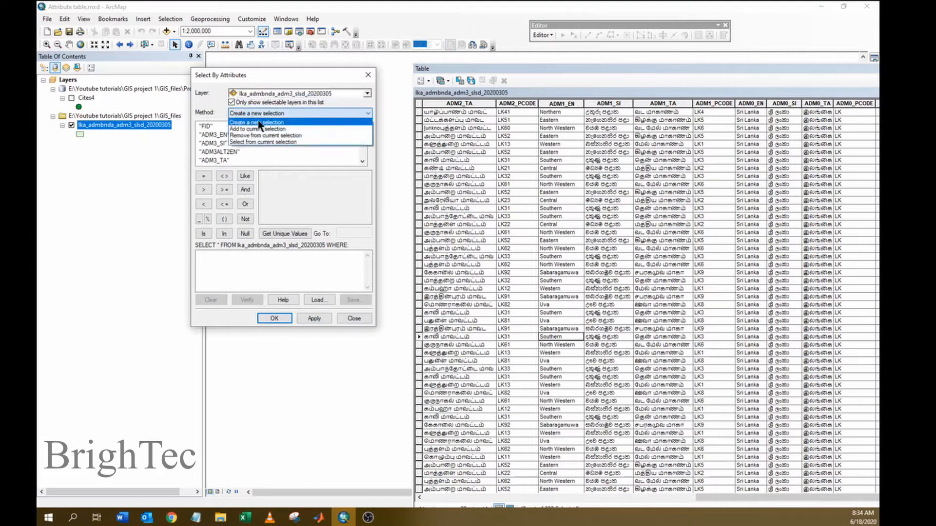
left_click(269, 122)
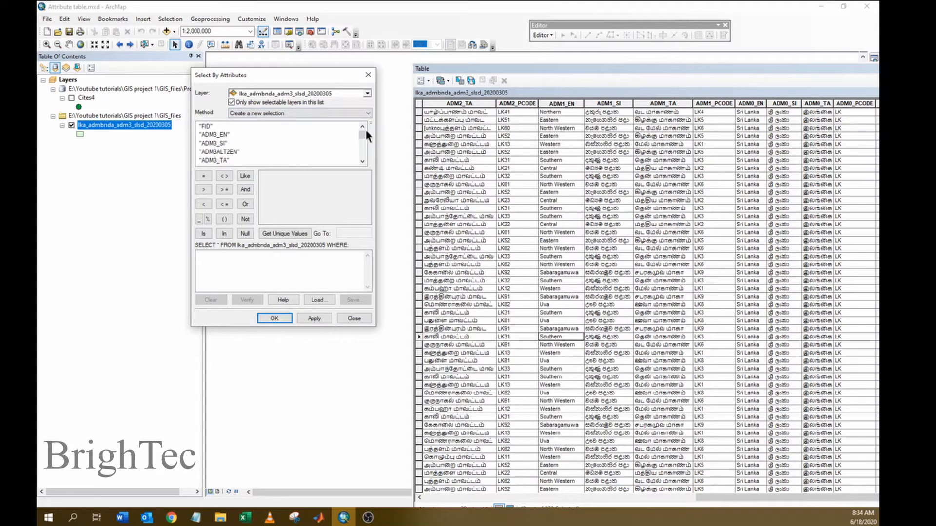
mouse_move(364, 132)
left_mouse_down()
mouse_move(364, 151)
mouse_move(364, 130)
left_mouse_up()
Step: Highlight the ADM1_EN column in the table and start the WHERE clause with "ADM1_EN" =
left_click(581, 67)
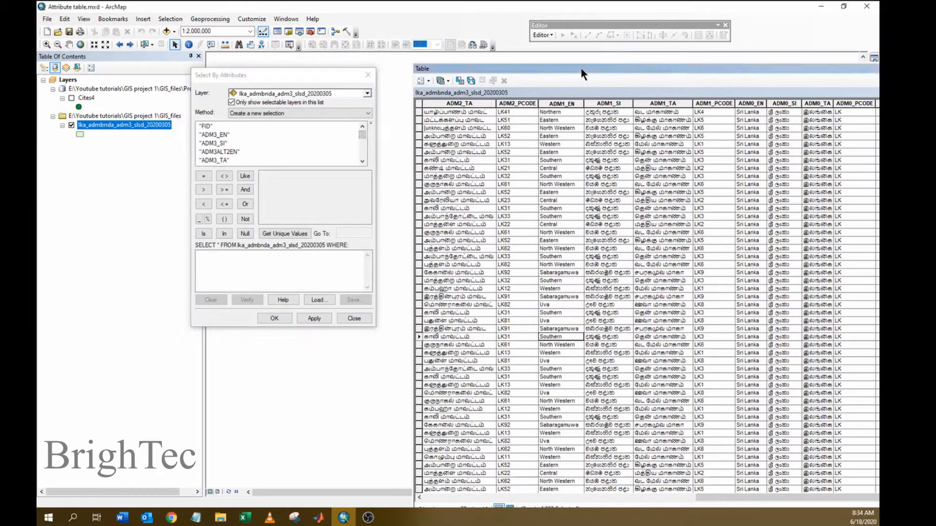
left_click(553, 103)
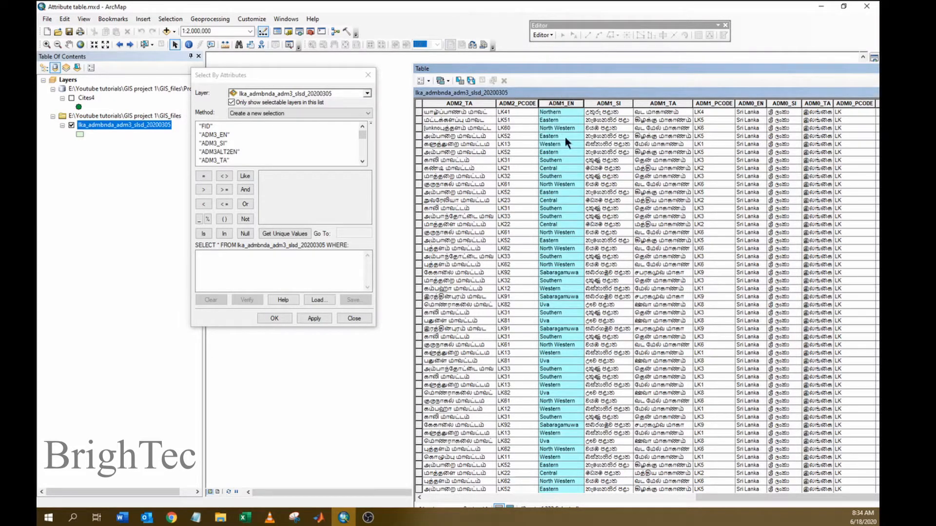
left_click_drag(362, 136, 361, 146)
left_click(217, 143)
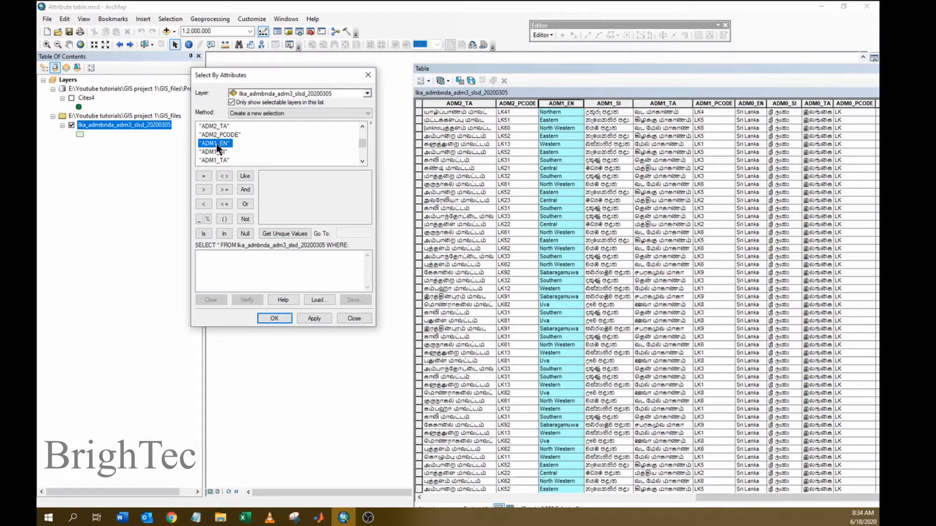
double_click(218, 144)
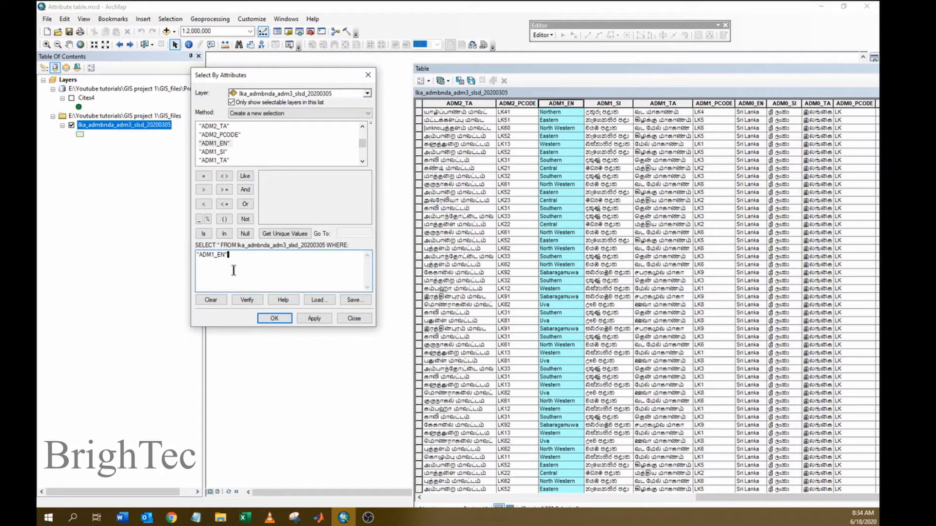
left_click(206, 175)
left_click(225, 144)
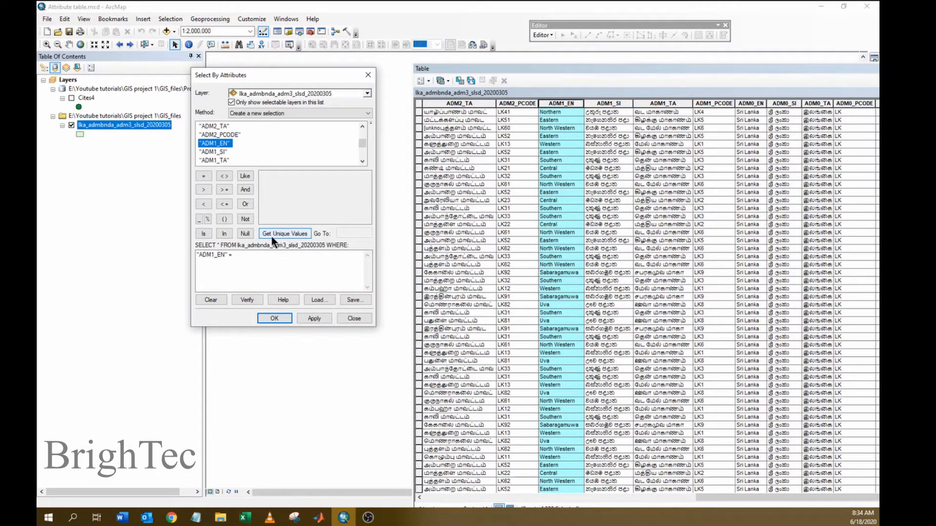
Step: Complete the clause with the unique value 'Southern' and run the selection
left_click(299, 236)
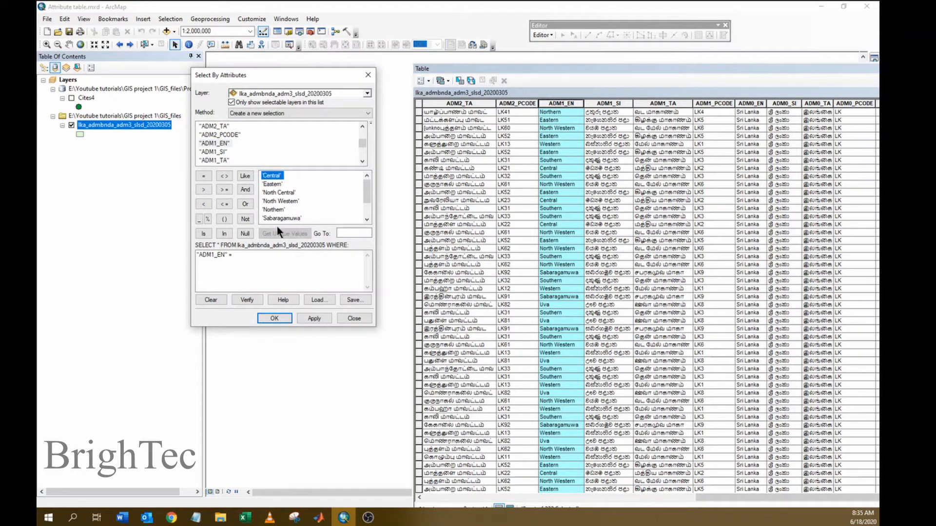
mouse_move(363, 195)
left_mouse_down()
mouse_move(365, 214)
mouse_move(365, 184)
left_mouse_up()
left_click_drag(367, 202, 366, 214)
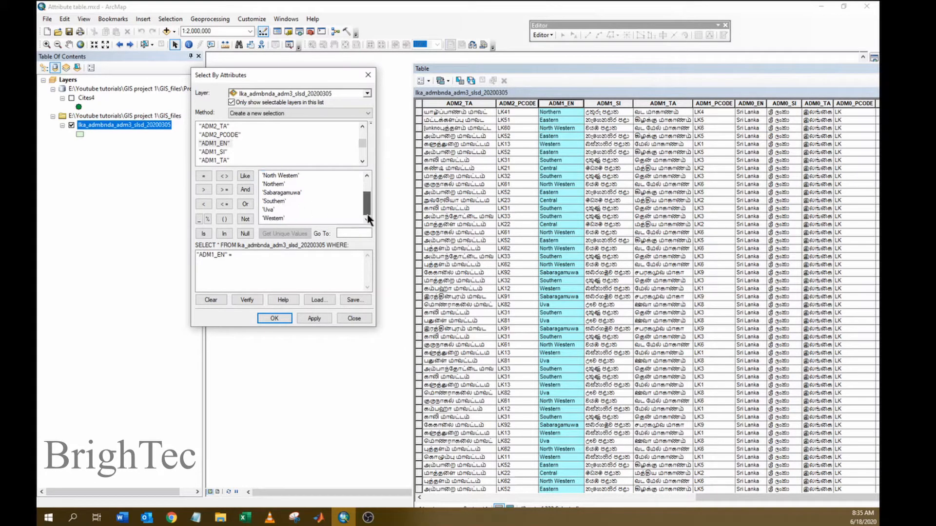
left_click(277, 201)
double_click(277, 200)
mouse_move(270, 256)
left_mouse_down()
mouse_move(195, 256)
mouse_move(269, 258)
left_mouse_up()
left_click(227, 262)
left_click(265, 259)
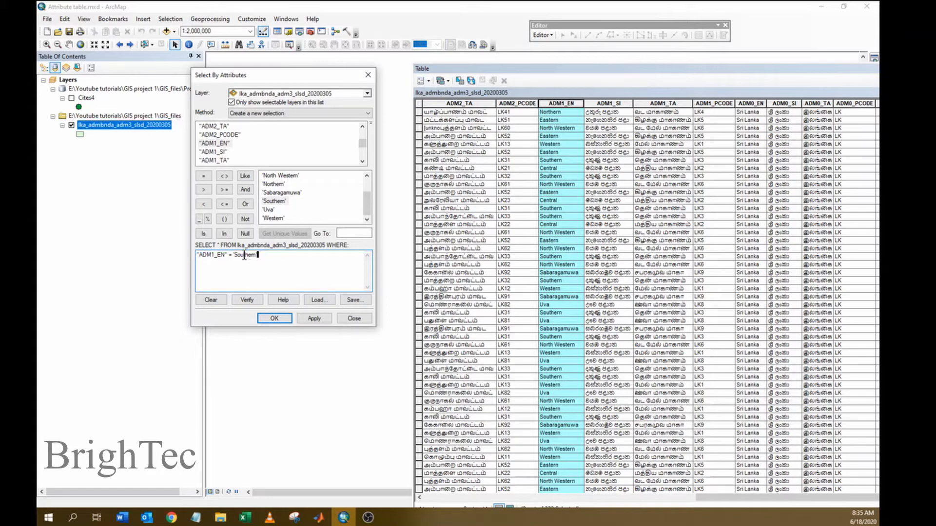
left_click(274, 317)
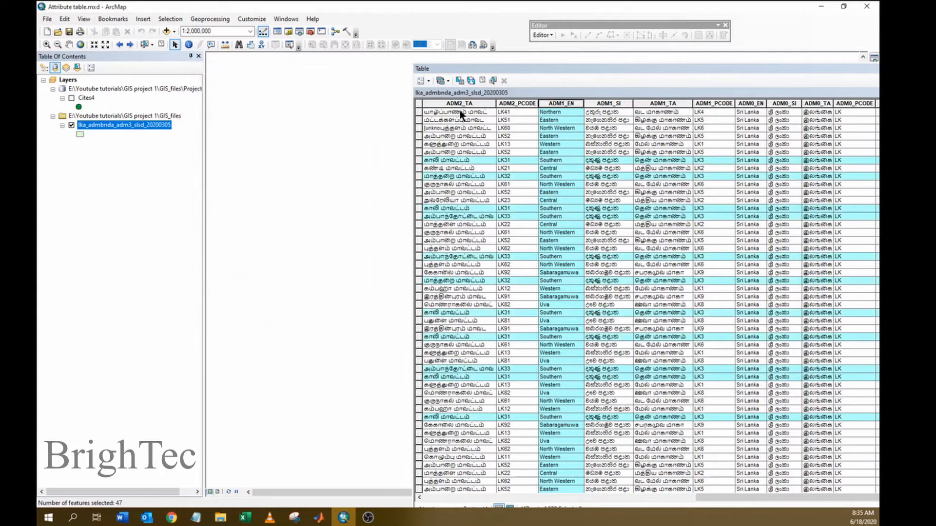
Step: Reposition the attribute table to see it whole, view only the selected records, and return to all records
left_click_drag(464, 69, 273, 19)
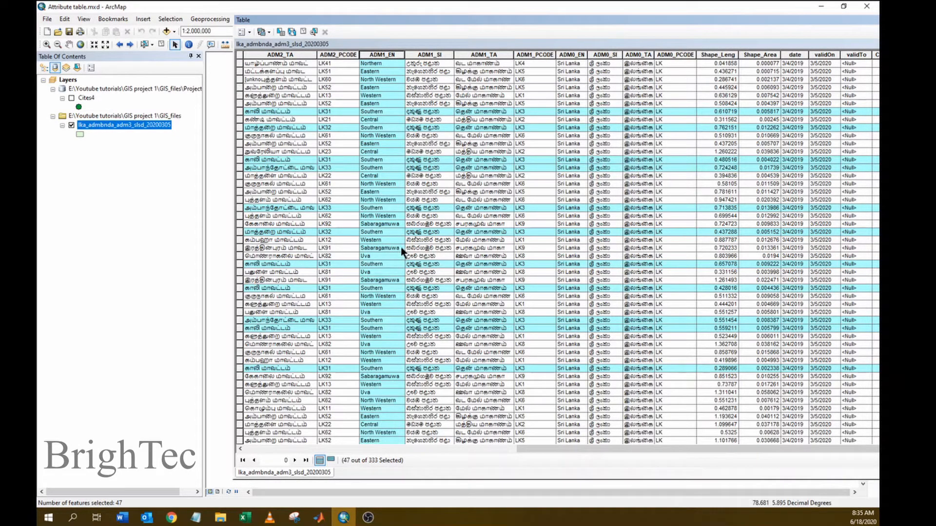
left_click(329, 460)
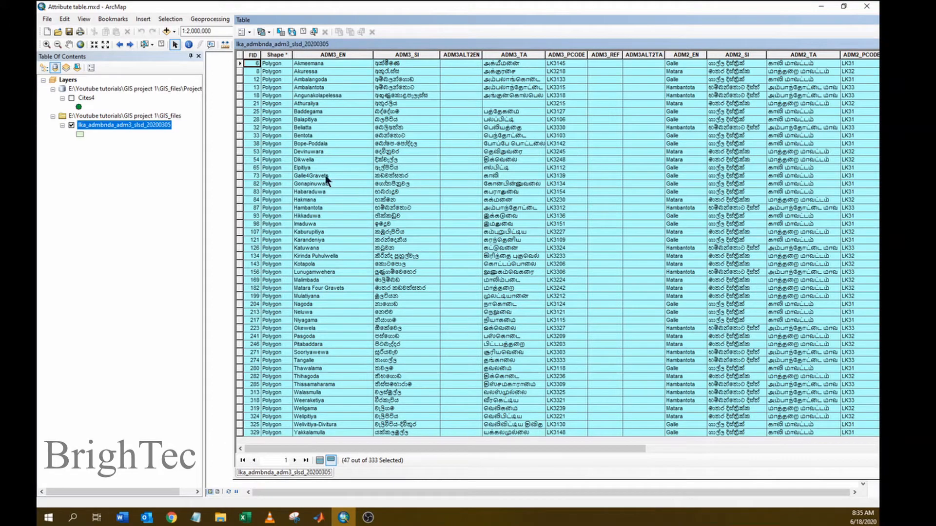
left_click(317, 460)
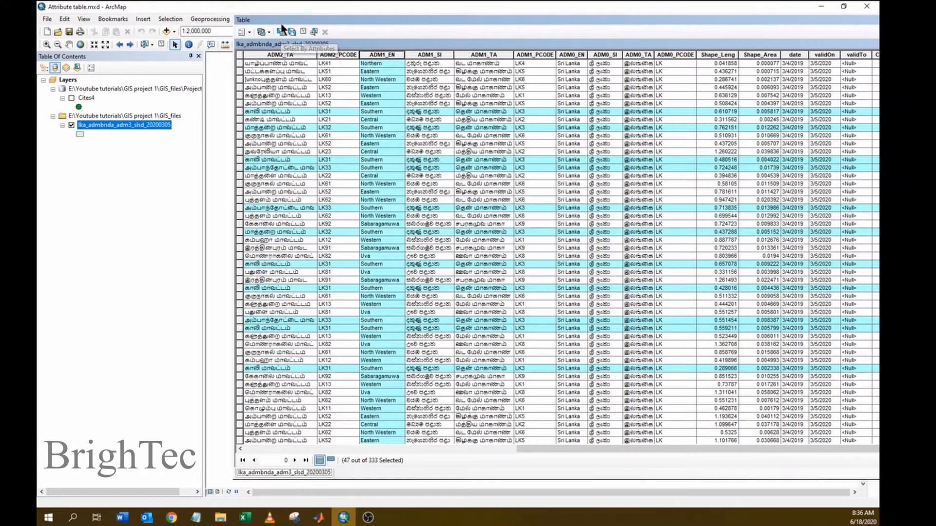
Step: Reopen Select By Attributes beside the ADM1_EN column and set the method to Add to current selection
left_click(174, 22)
left_click(192, 30)
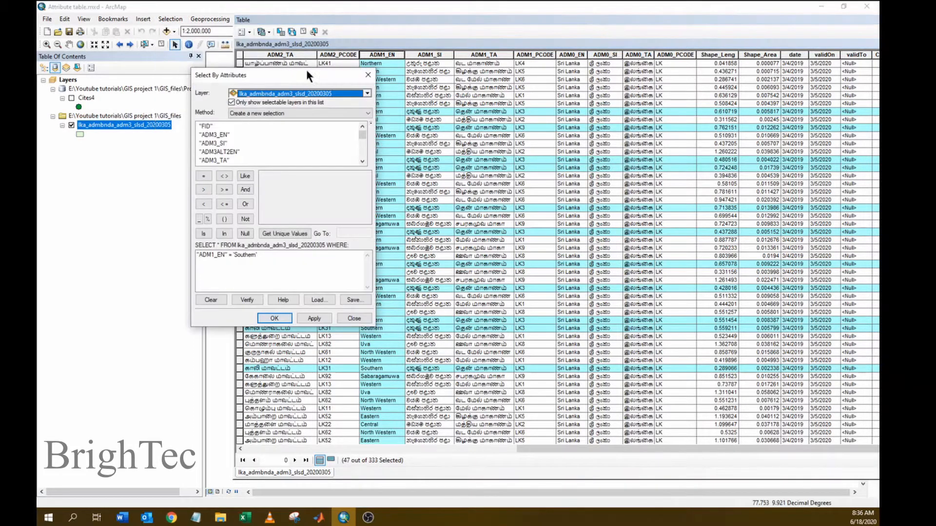
left_click_drag(306, 68, 284, 69)
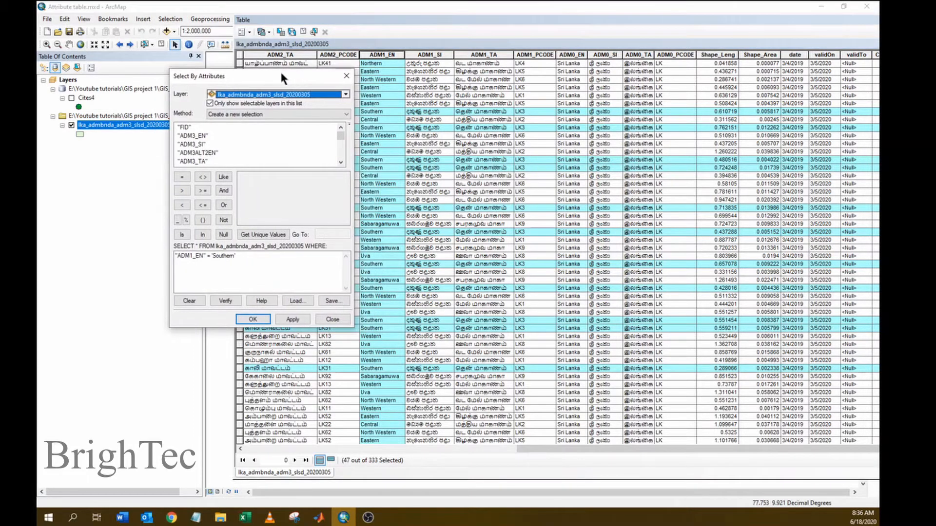
left_click(344, 113)
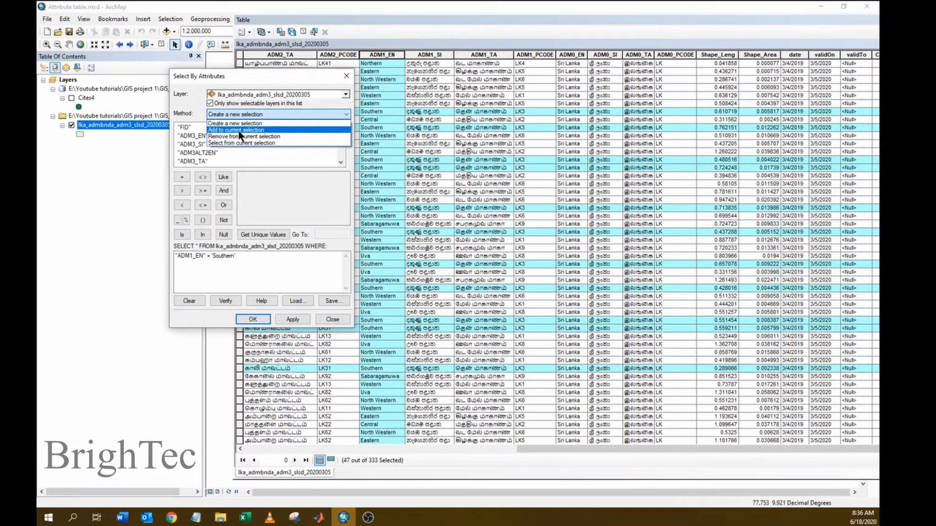
left_click(253, 130)
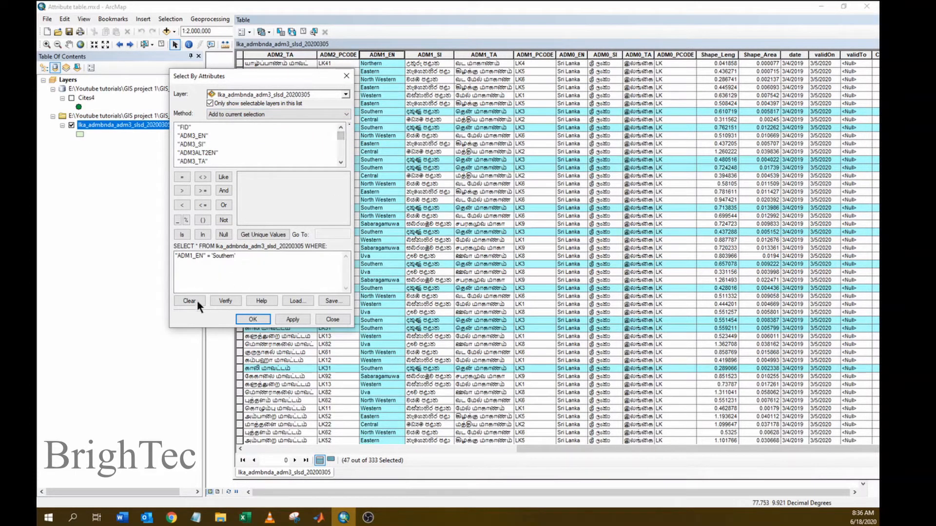
Step: Clear the previous WHERE clause and start a new one with "ADM1_EN" =
left_click(209, 255)
left_click(242, 258)
left_click(189, 300)
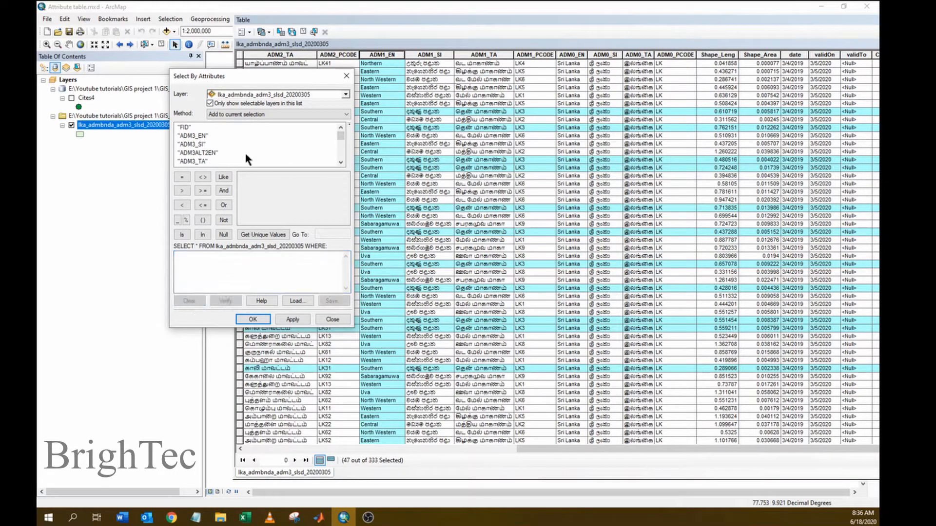
left_click_drag(342, 135, 332, 142)
double_click(197, 161)
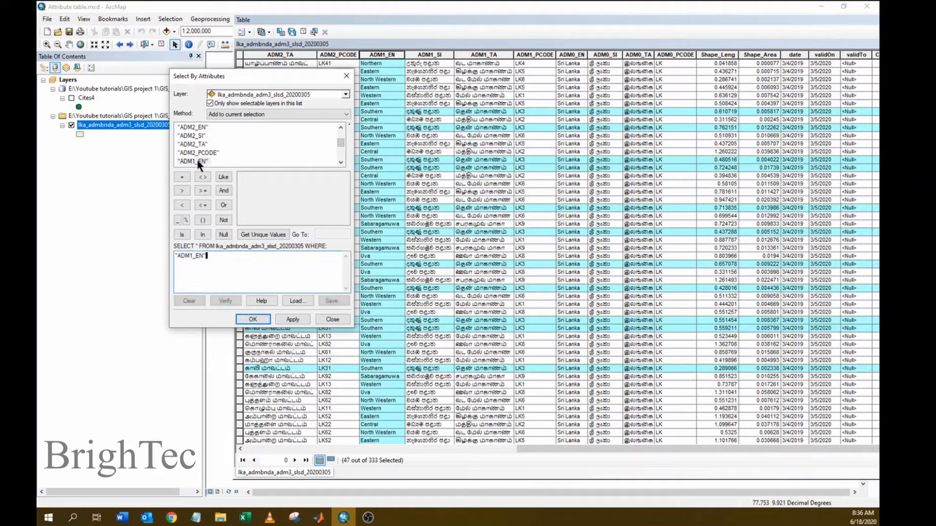
left_click(180, 177)
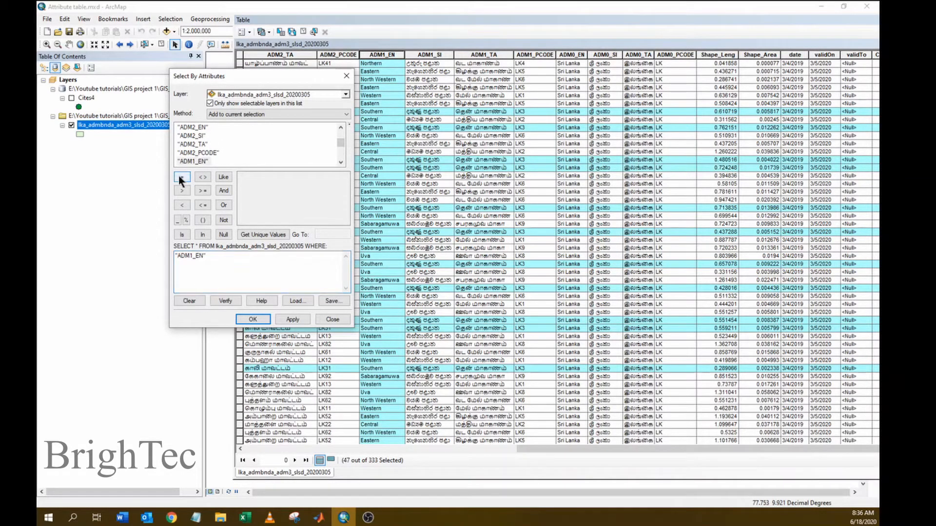
Step: Add the records matching the unique value 'Northern' to the selection and show only the selected records
left_click(249, 230)
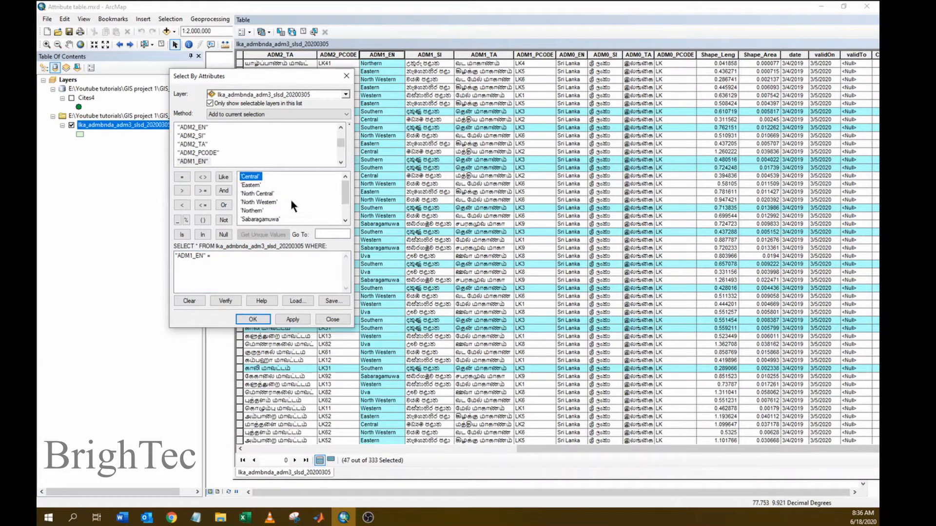
left_click(254, 210)
double_click(254, 211)
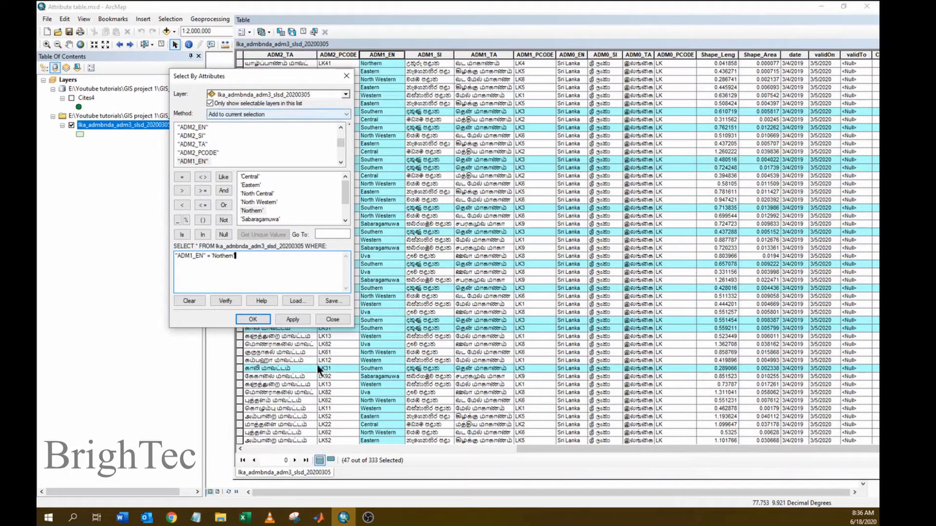
left_click(254, 319)
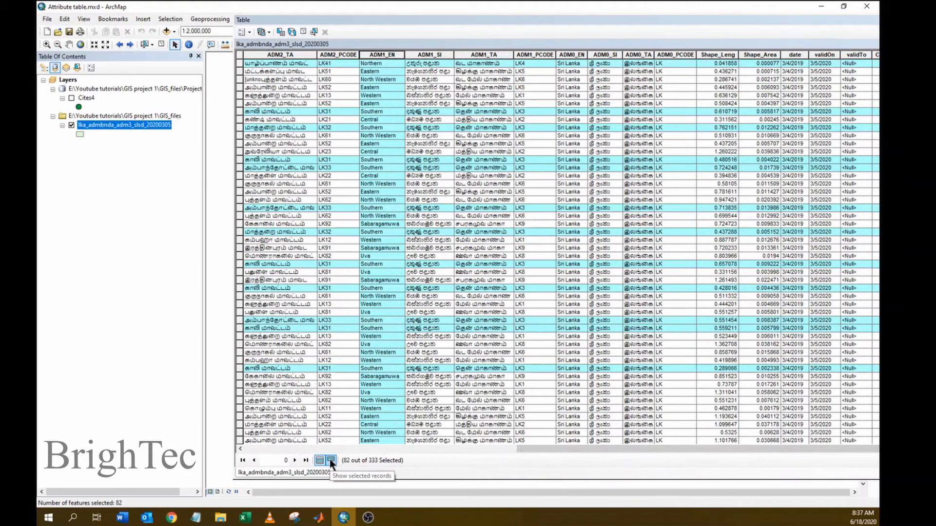
left_click(330, 460)
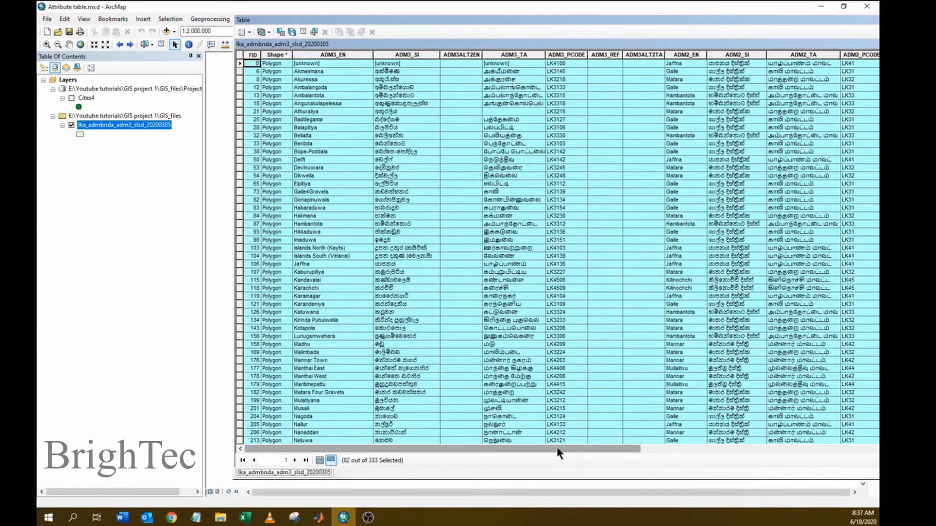
Step: Check the ADM1_EN values throughout the selected records in the attribute table
left_click_drag(558, 449, 834, 452)
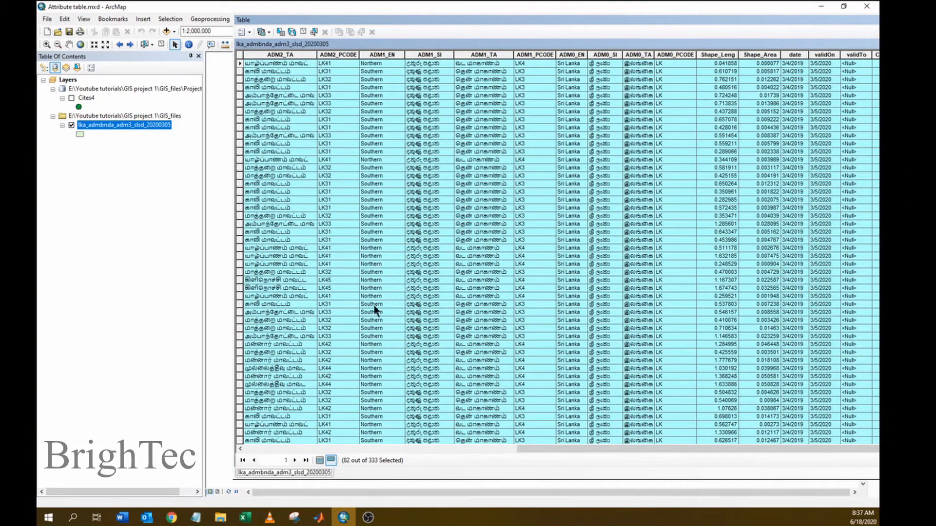
scroll(368, 332, "down", 12)
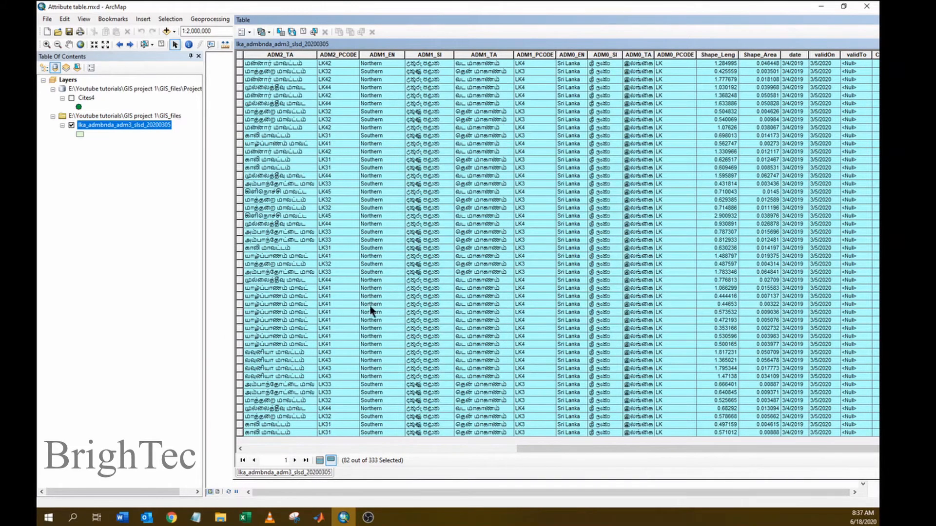
scroll(384, 247, "up", 12)
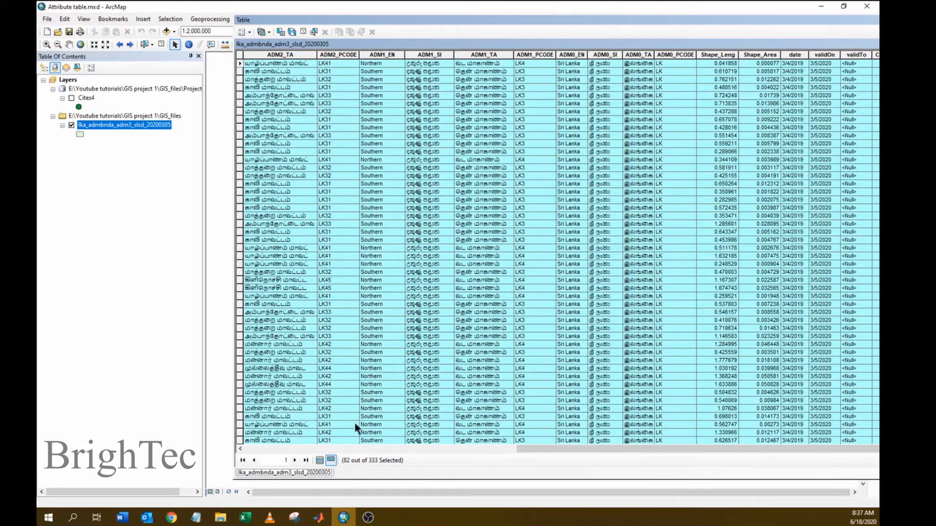
Step: Clear the current record selection and close the attribute table
left_click(303, 31)
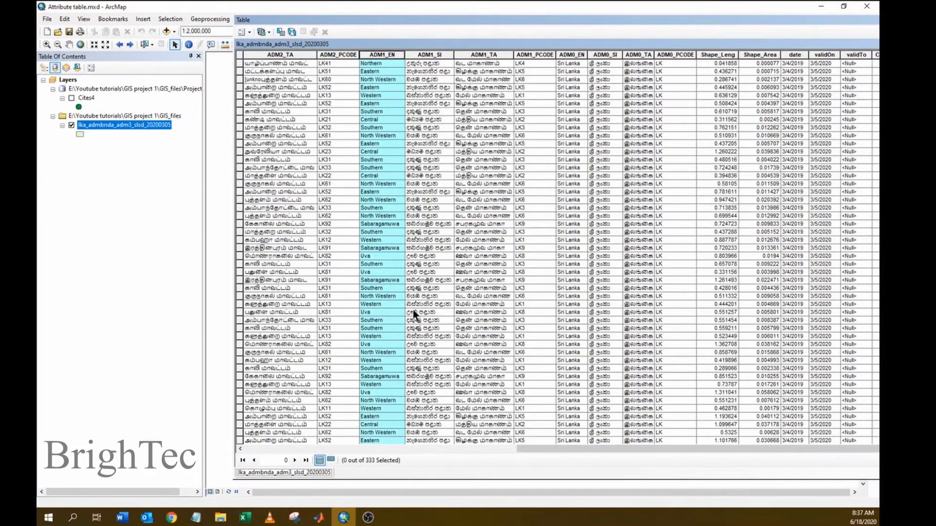
double_click(461, 22)
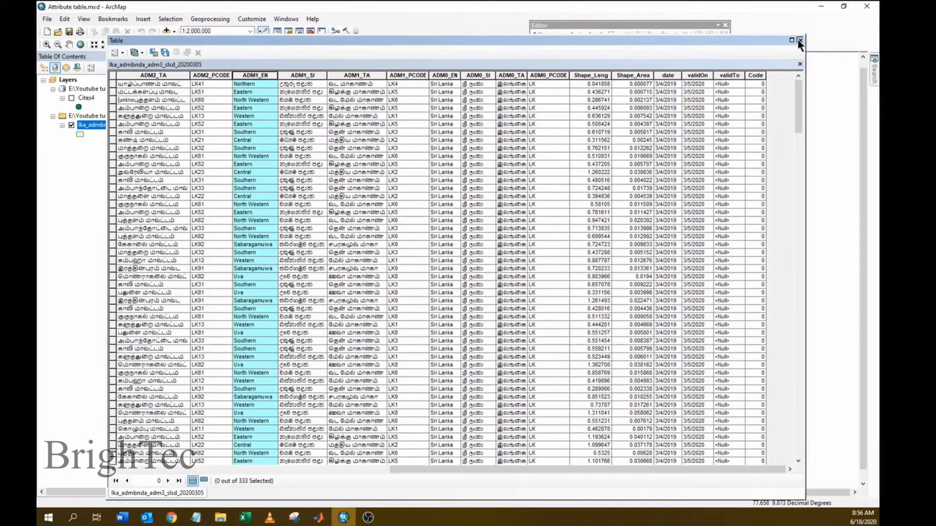
left_click(799, 40)
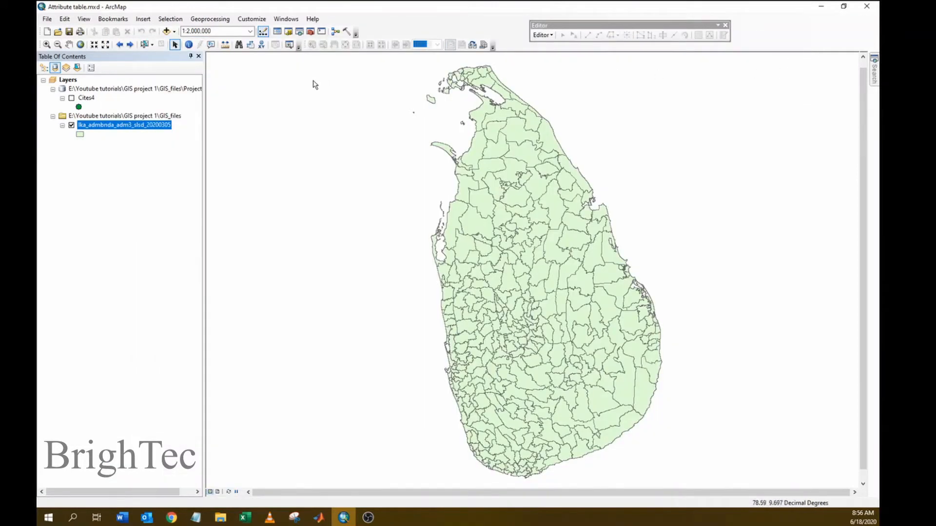
Step: Turn on the Cites4 layer in the map and make lka_admbnda_adm3_slsd_20200305 the highlighted layer
left_click(168, 19)
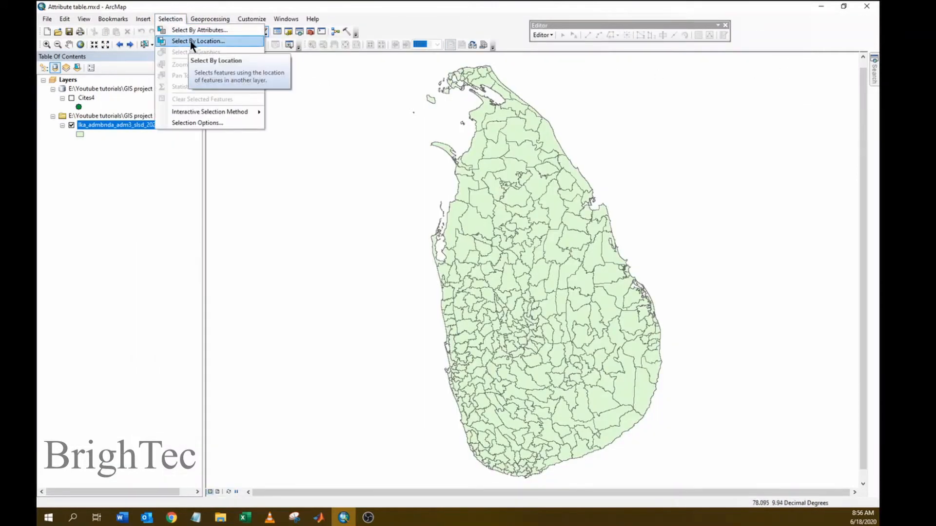
left_click(224, 6)
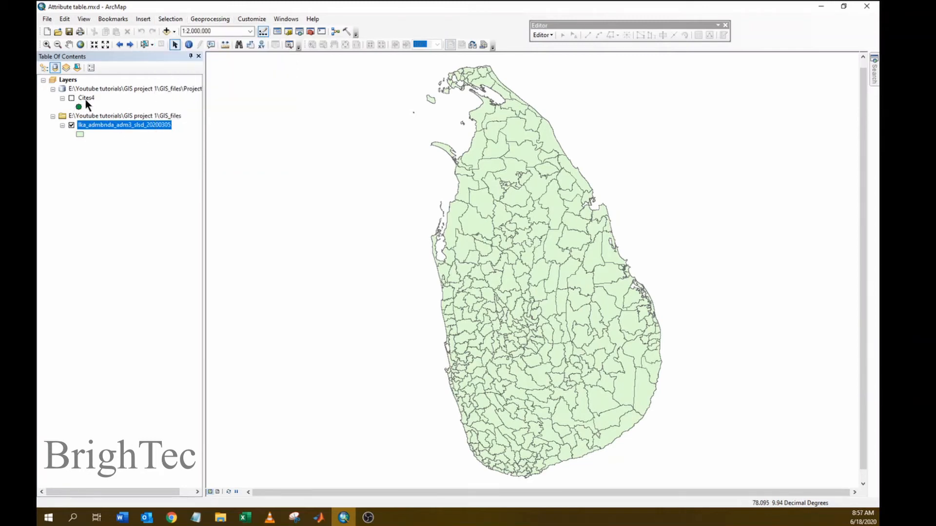
left_click(72, 98)
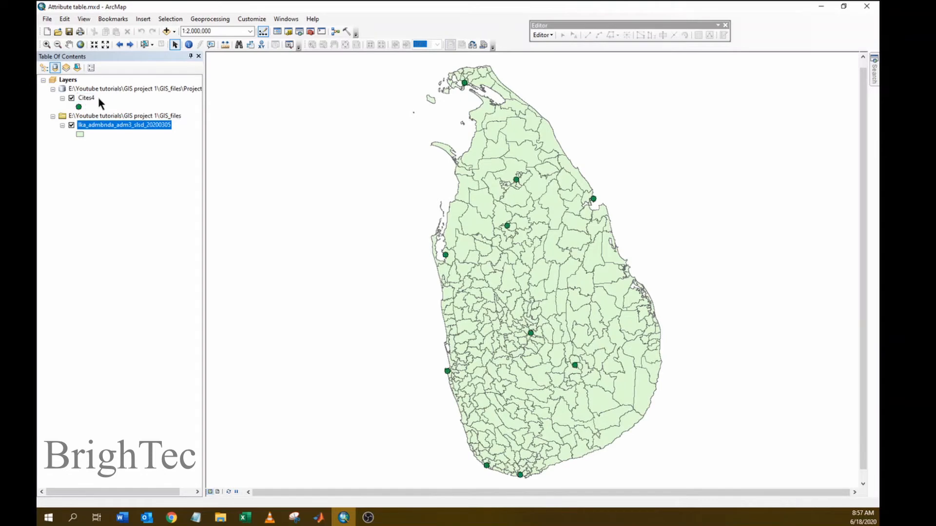
right_click(90, 101)
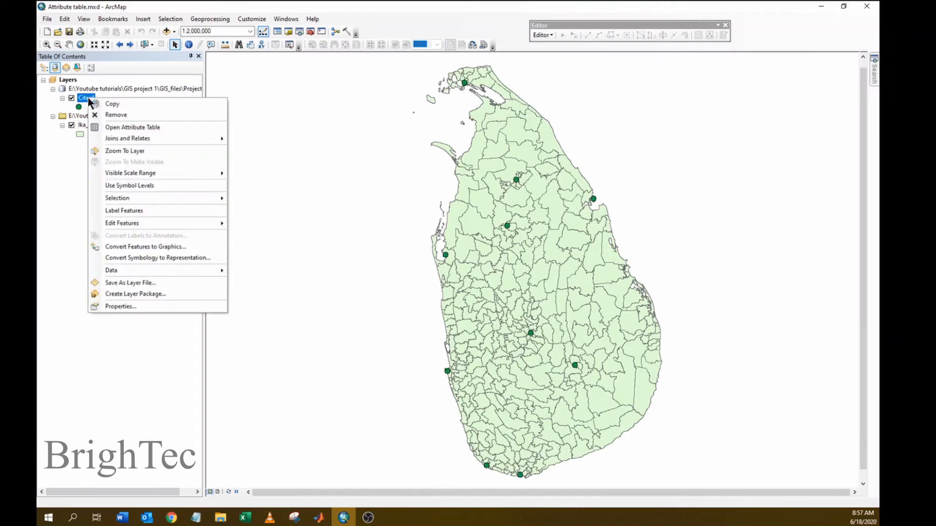
left_click(122, 124)
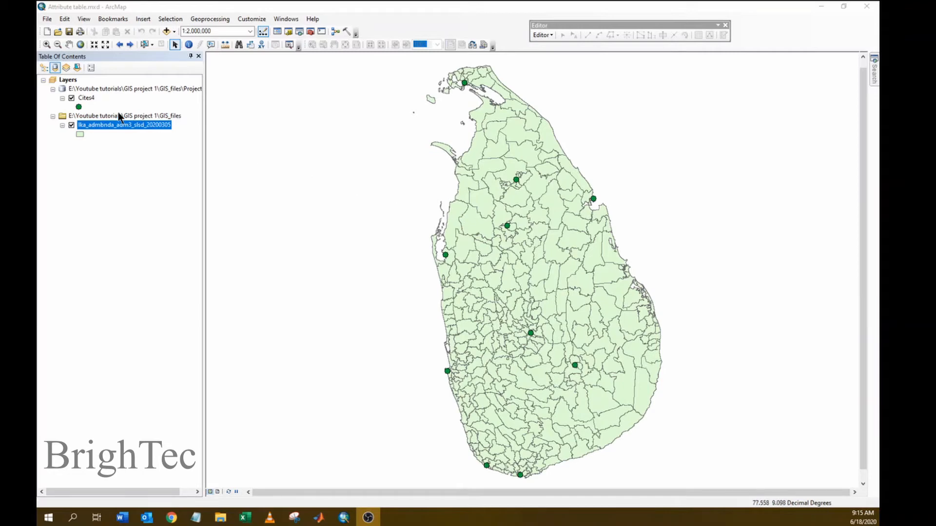
left_click(88, 98)
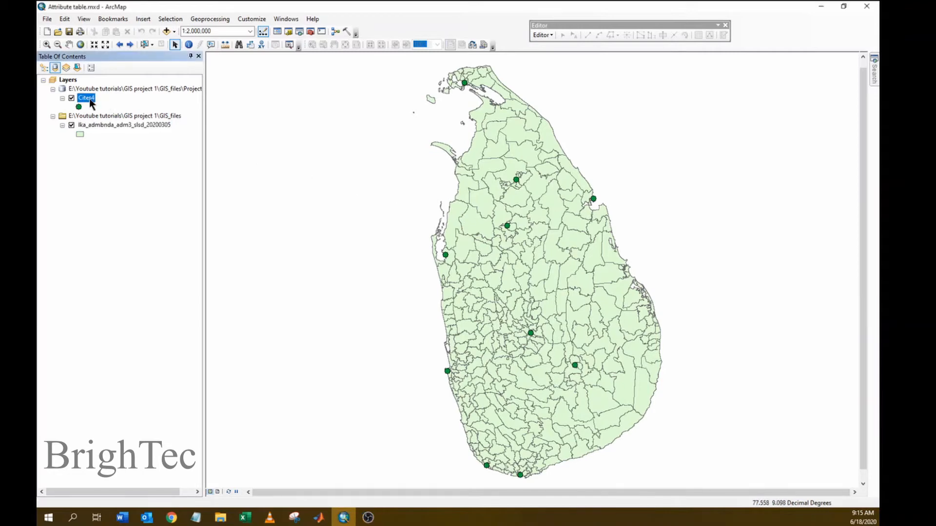
left_click(99, 125)
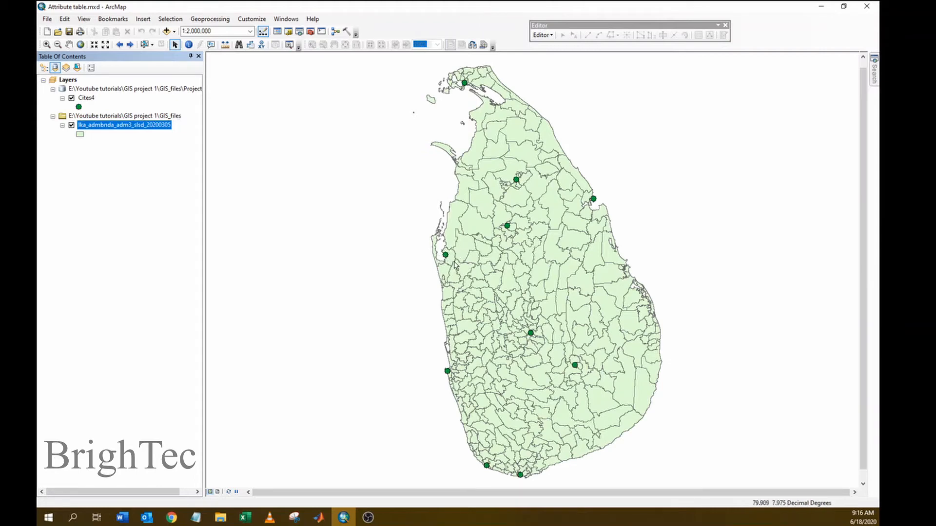
Step: Set up Select By Location for lka_admbnda_adm3_slsd_20200305 features with Cites4 as source and the method "contain the source layer feature"
left_click(176, 20)
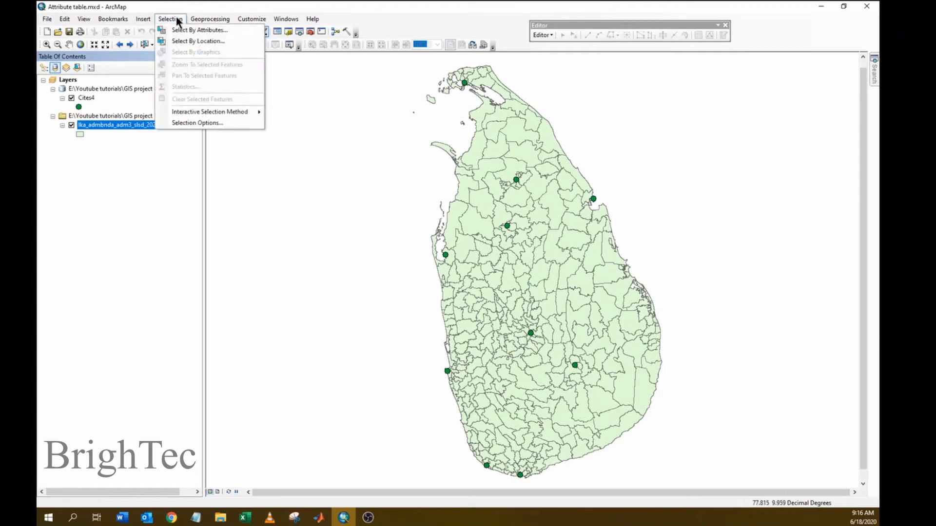
left_click(197, 41)
left_click_drag(276, 98, 278, 111)
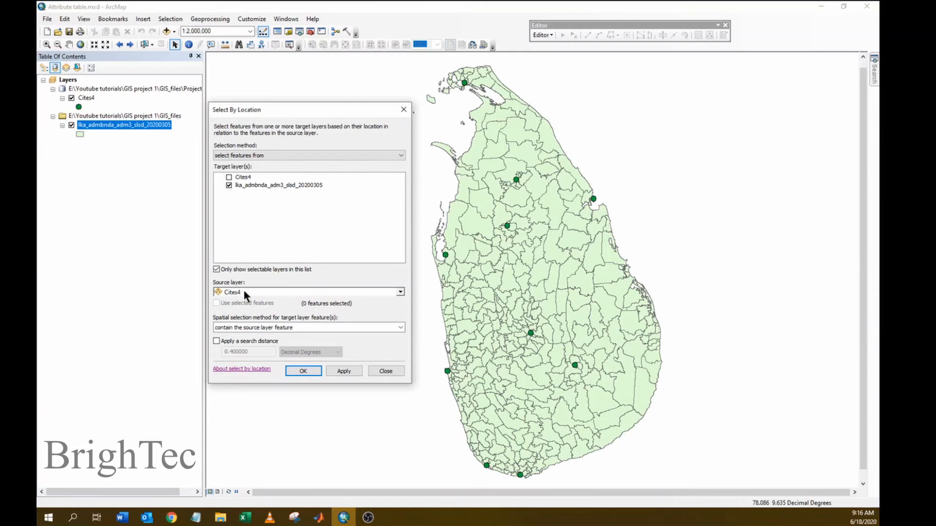
left_click(269, 325)
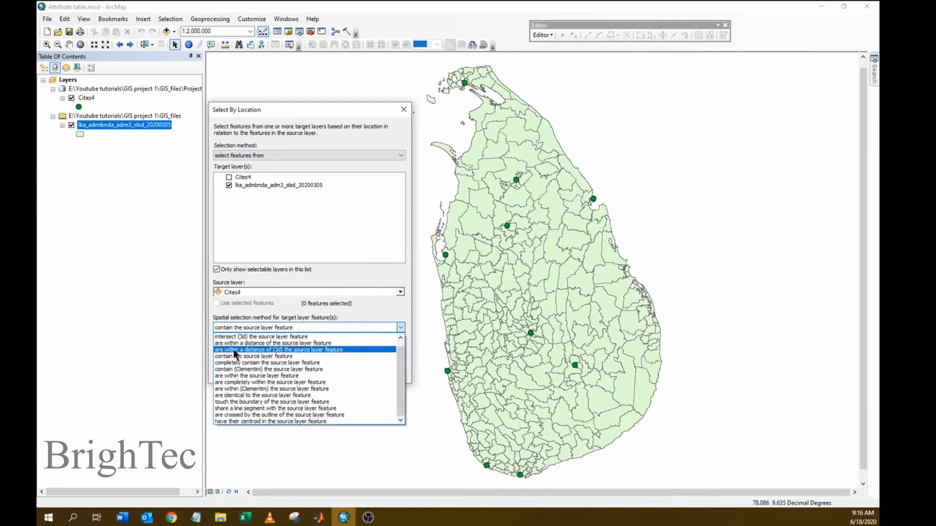
left_click(267, 356)
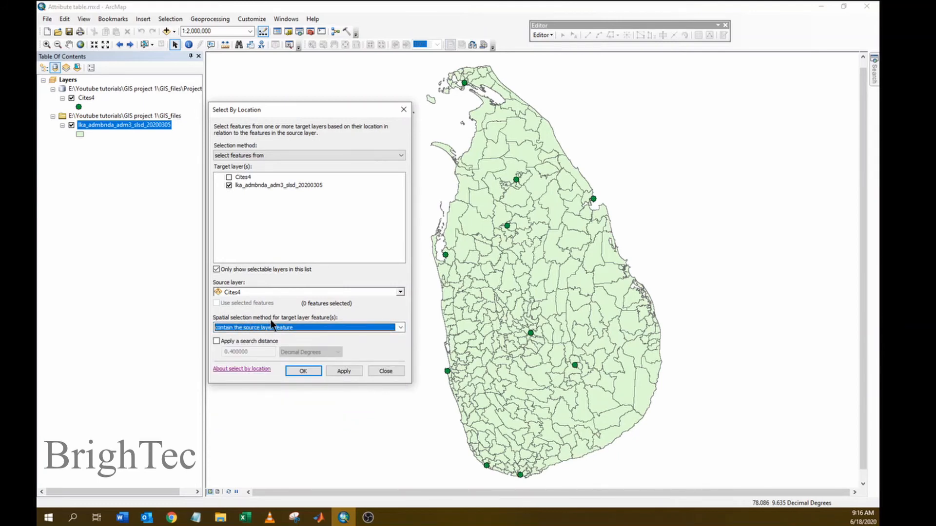
Step: Read the help on Select By Location's spatial selection methods, from Completely contain to Are Within (Clementini), and close it
left_click(247, 369)
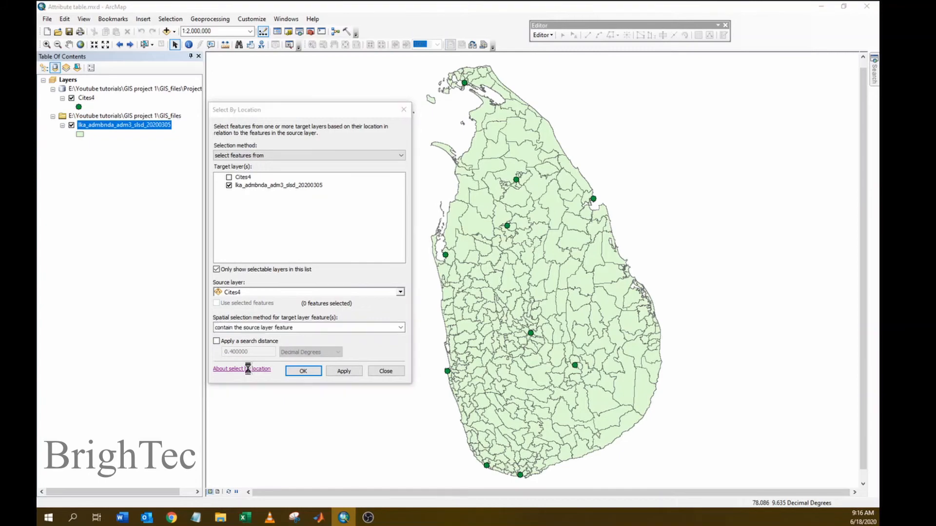
scroll(350, 282, "down", 15)
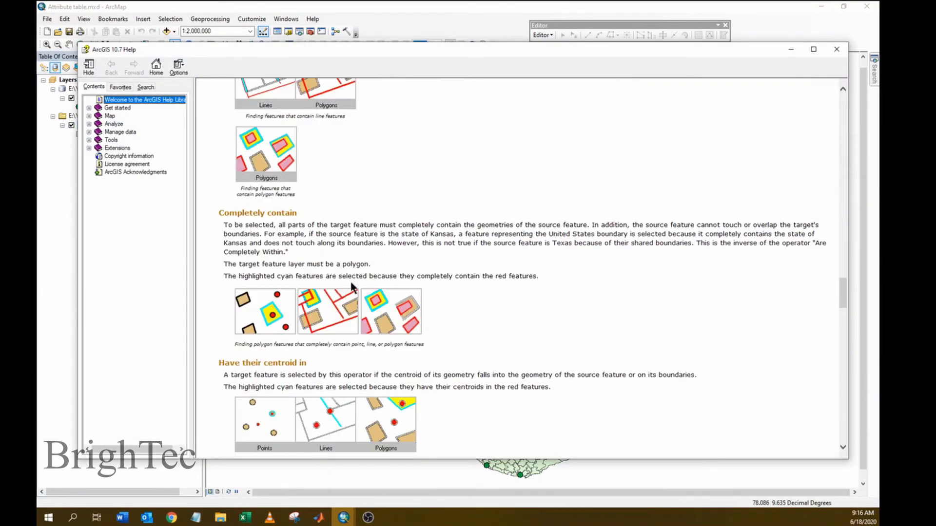
scroll(297, 226, "down", 10)
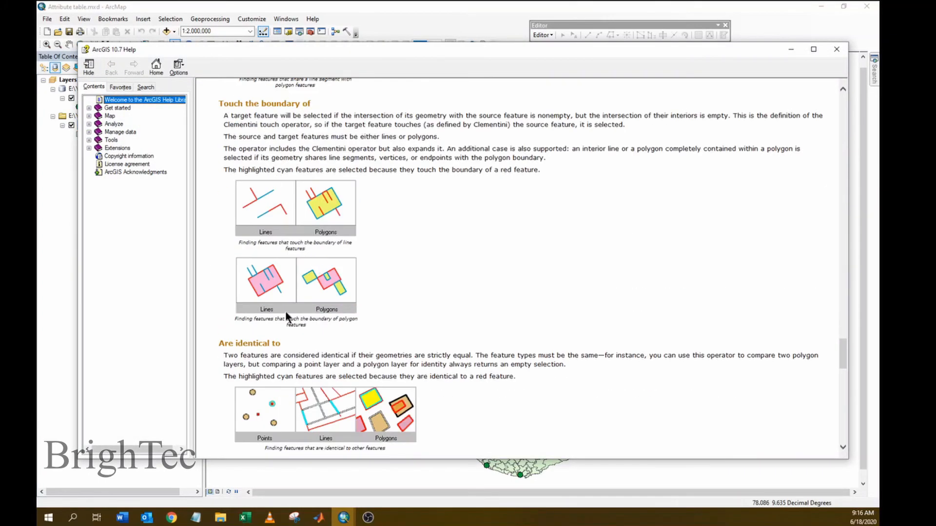
scroll(293, 302, "down", 12)
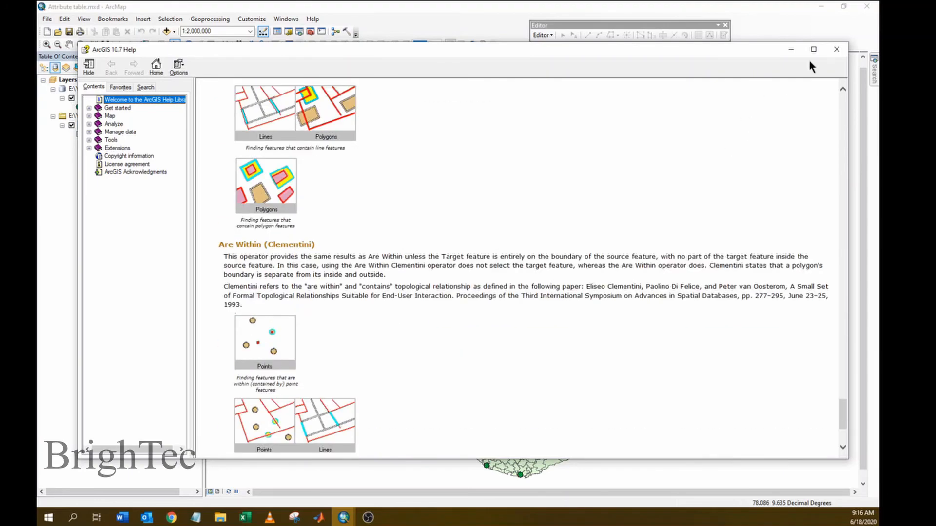
left_click(836, 49)
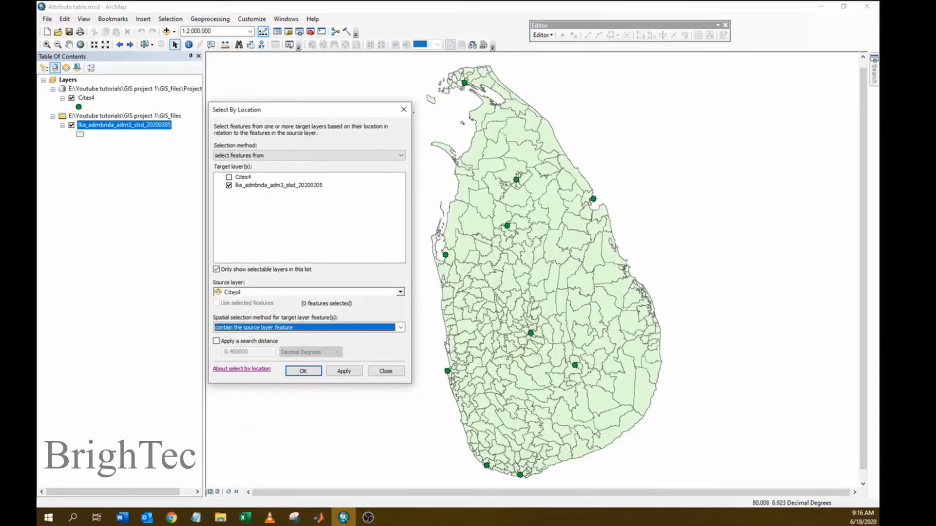
Step: Run the location selection and show only the selected records in the lka_admbnda_adm3_slsd_20200305 attribute table, moved aside to reveal the map
left_click(307, 370)
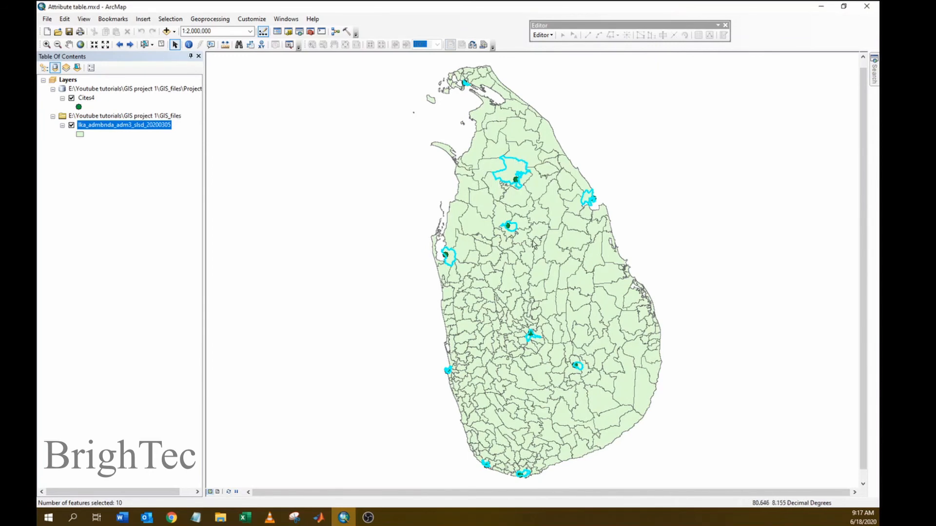
right_click(139, 128)
left_click(165, 154)
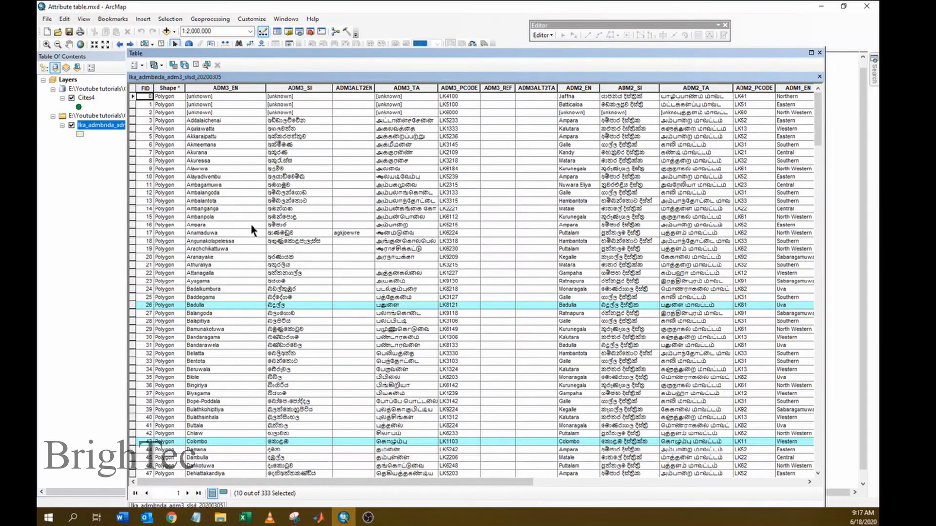
scroll(251, 226, "down", 20)
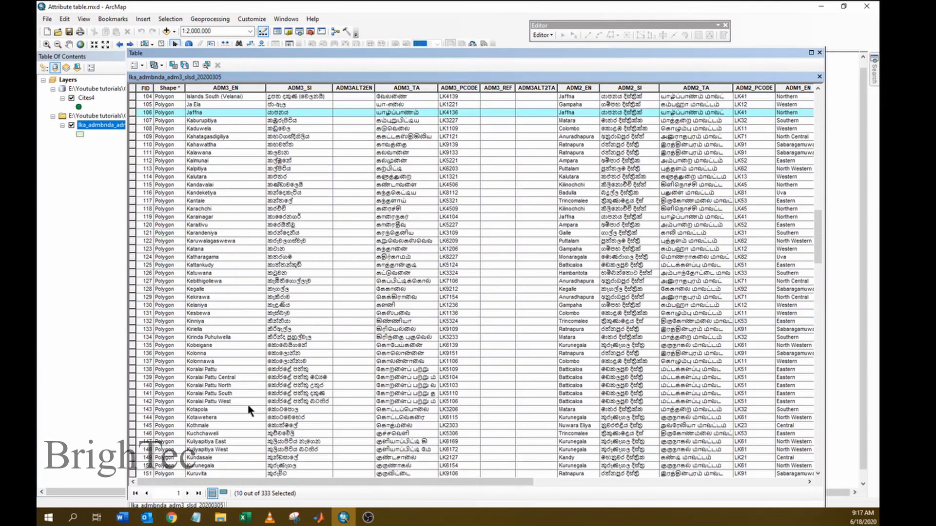
left_click(224, 493)
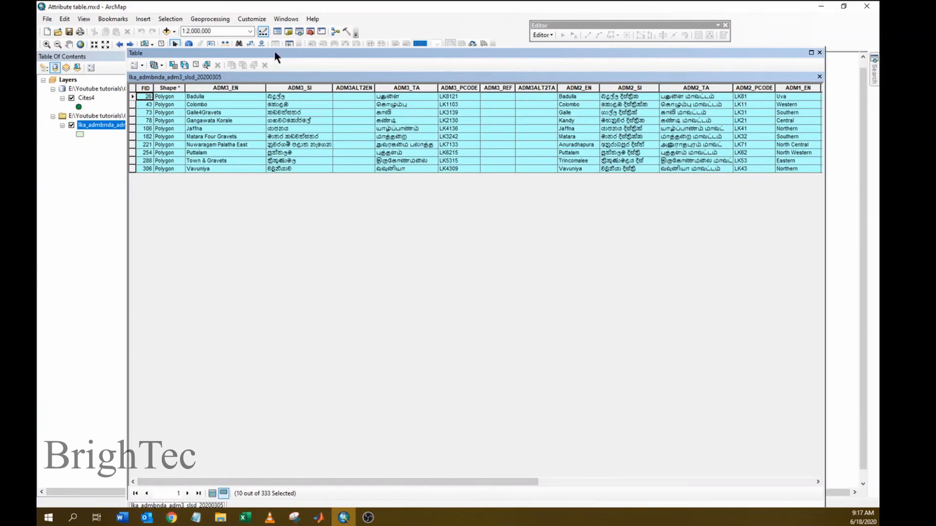
left_click_drag(274, 51, 702, 66)
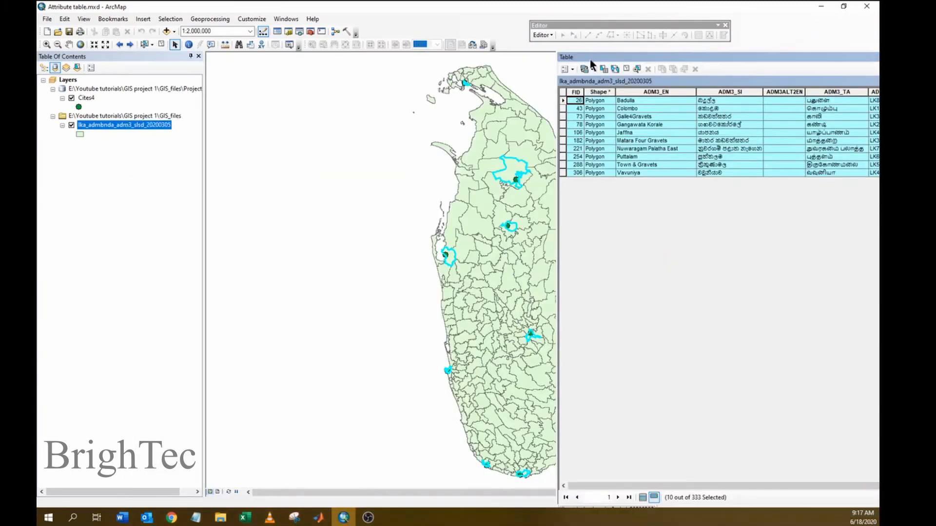
mouse_move(633, 55)
left_mouse_down()
mouse_move(690, 51)
mouse_move(648, 54)
left_mouse_up()
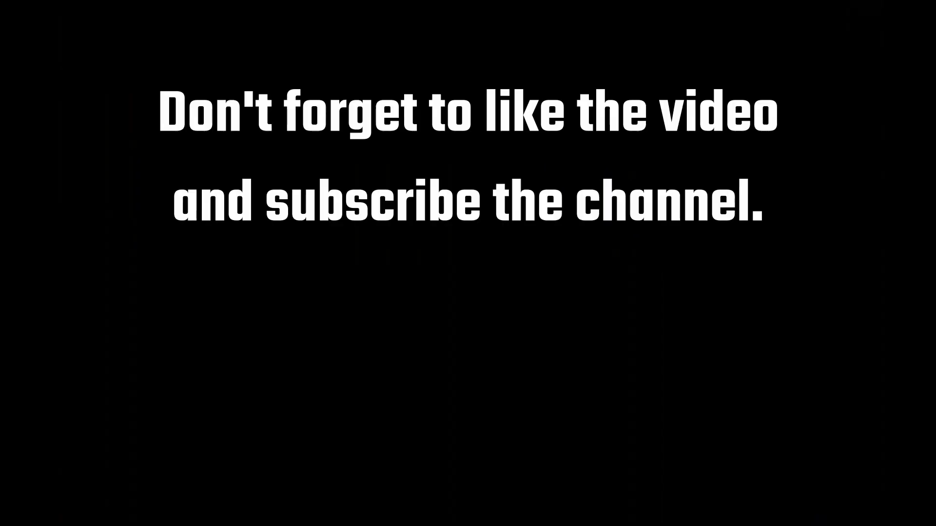